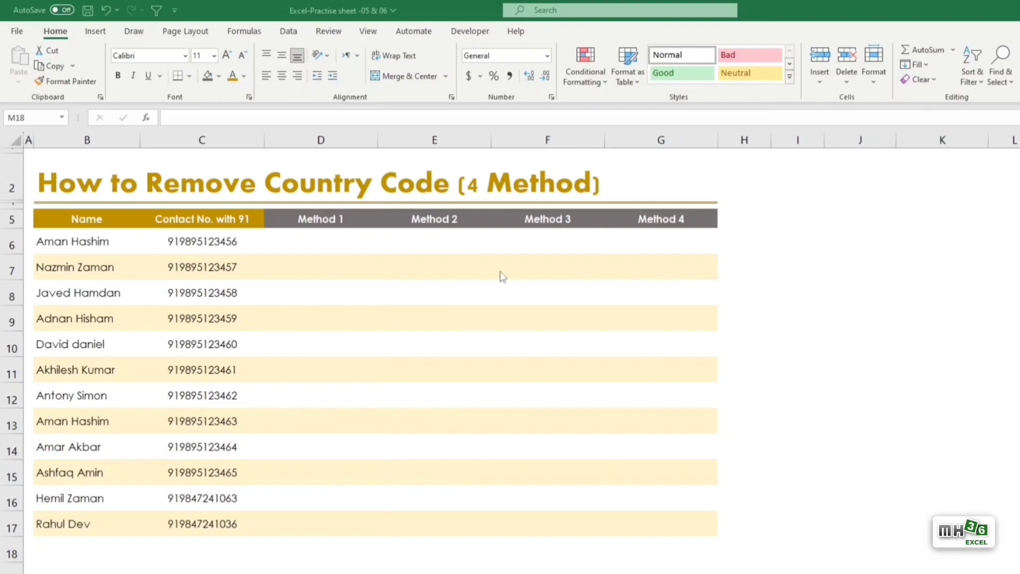
- Enter the formula =REPLACE(C6,1,2,"") in cell D6 under Method 1 to strip the country code
{"action": "left_click", "coordinate": [317, 241]}
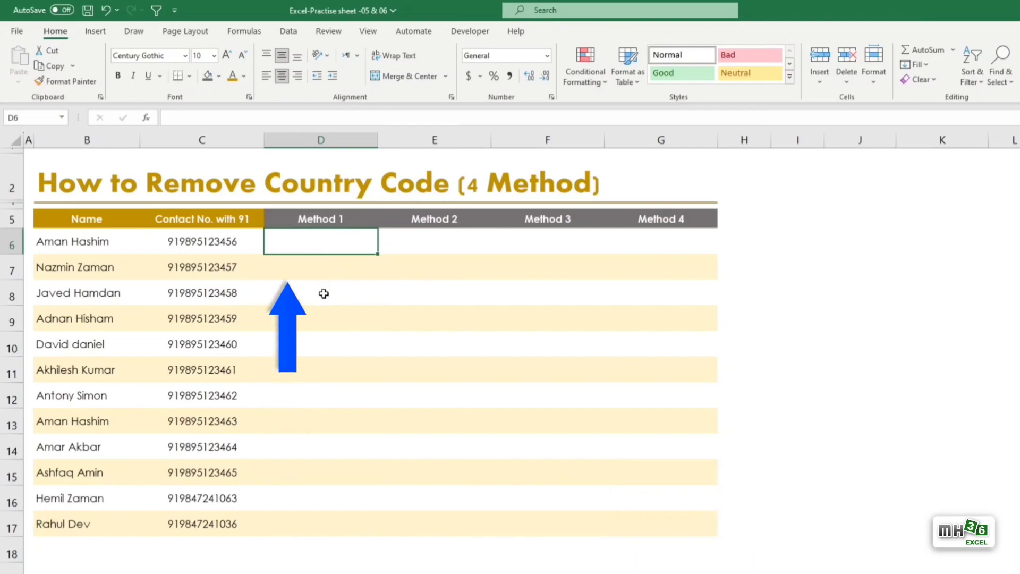
{"action": "type", "text": "=R"}
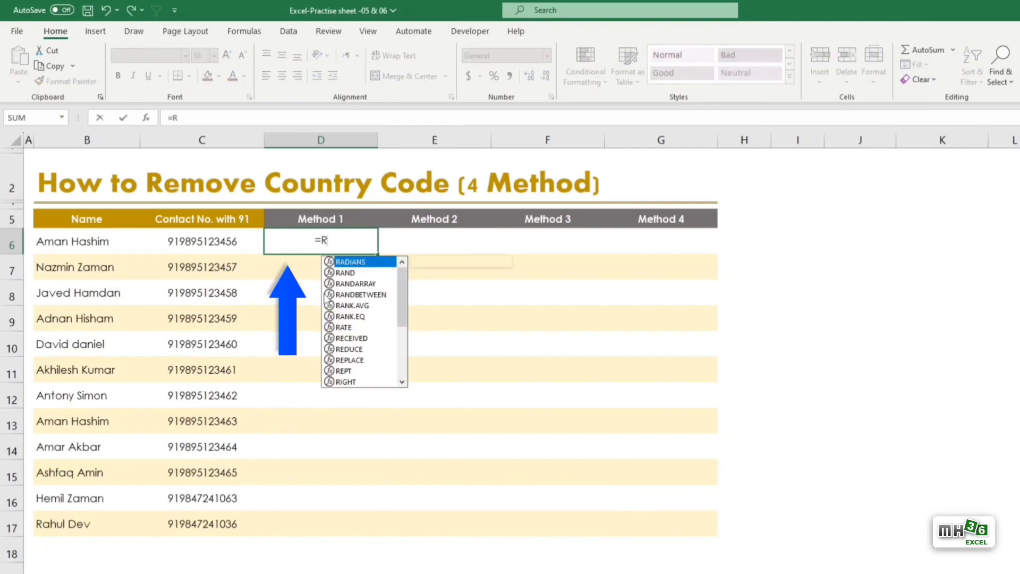
{"action": "type", "text": "EPLACE"}
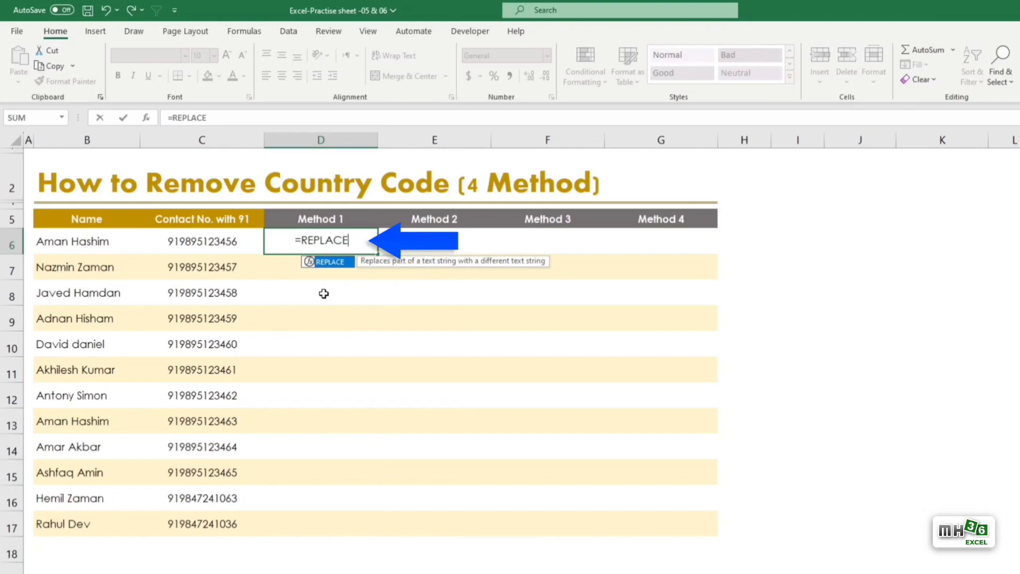
{"action": "type", "text": "("}
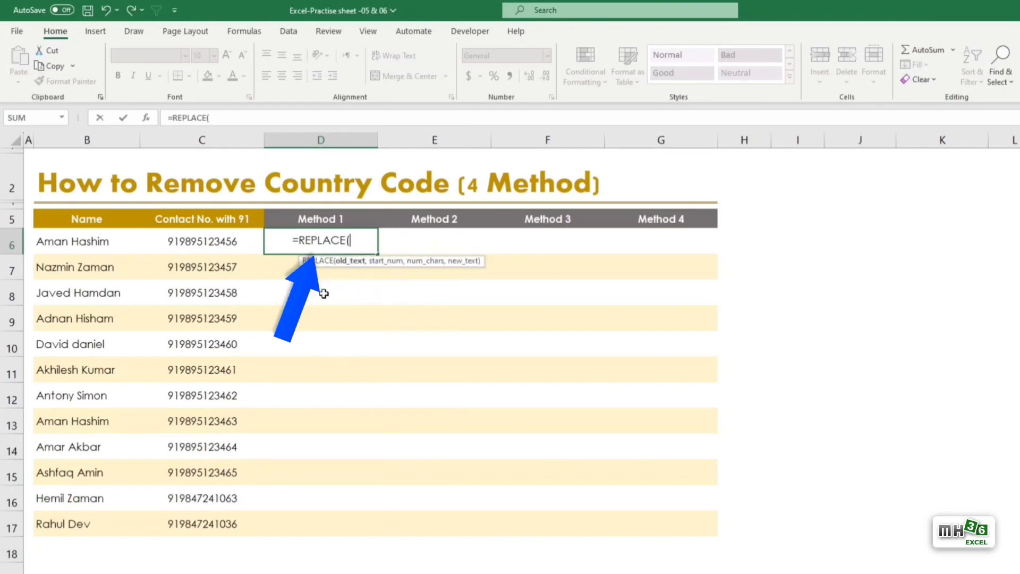
{"action": "left_click", "coordinate": [222, 248]}
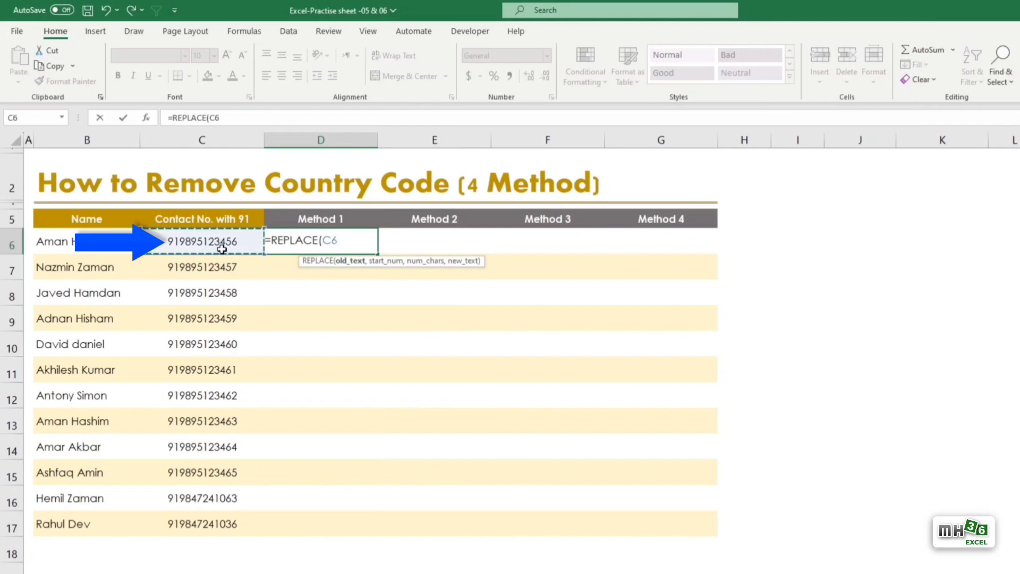
{"action": "type", "text": ","}
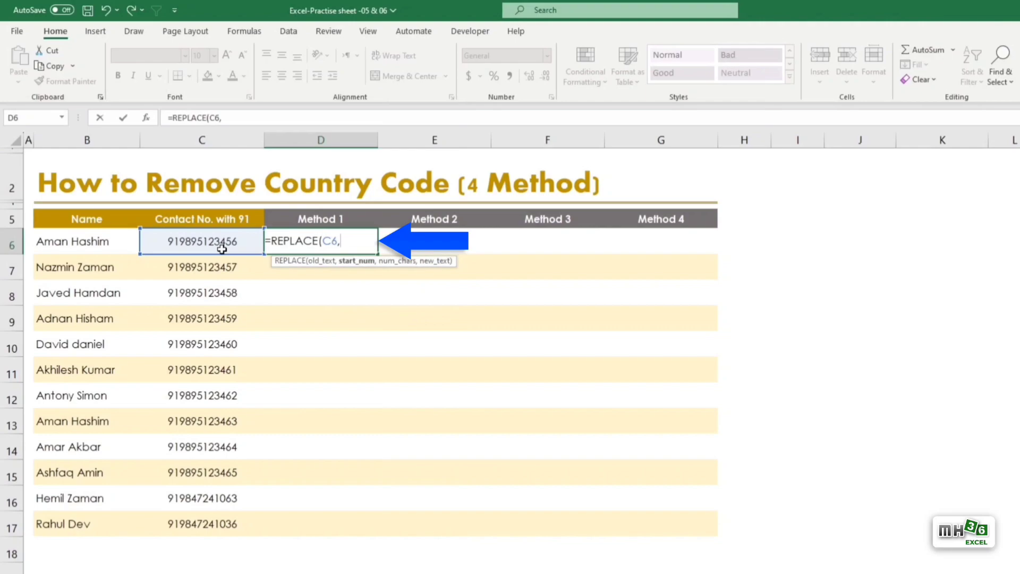
{"action": "type", "text": "1,"}
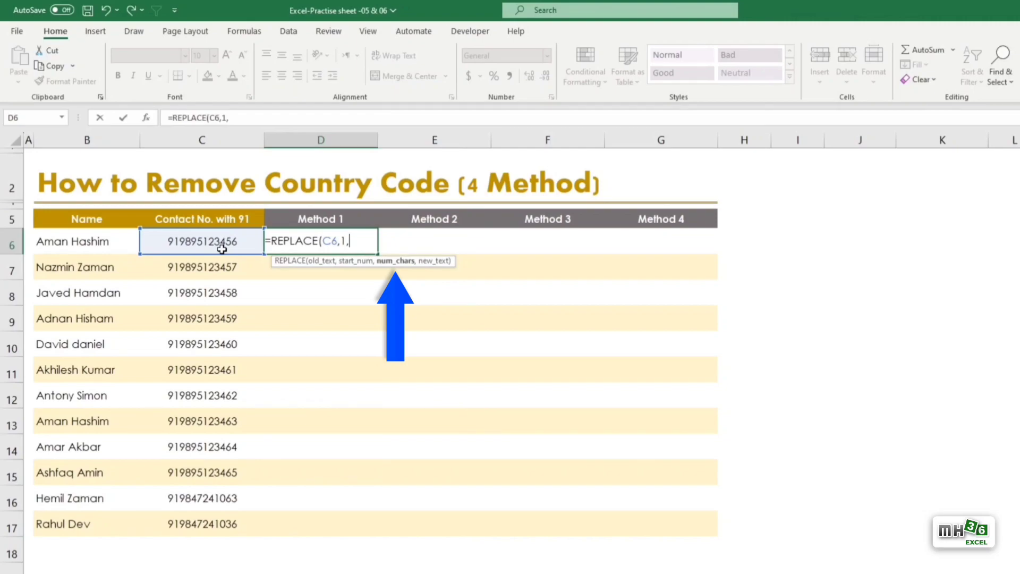
{"action": "type", "text": "2,"}
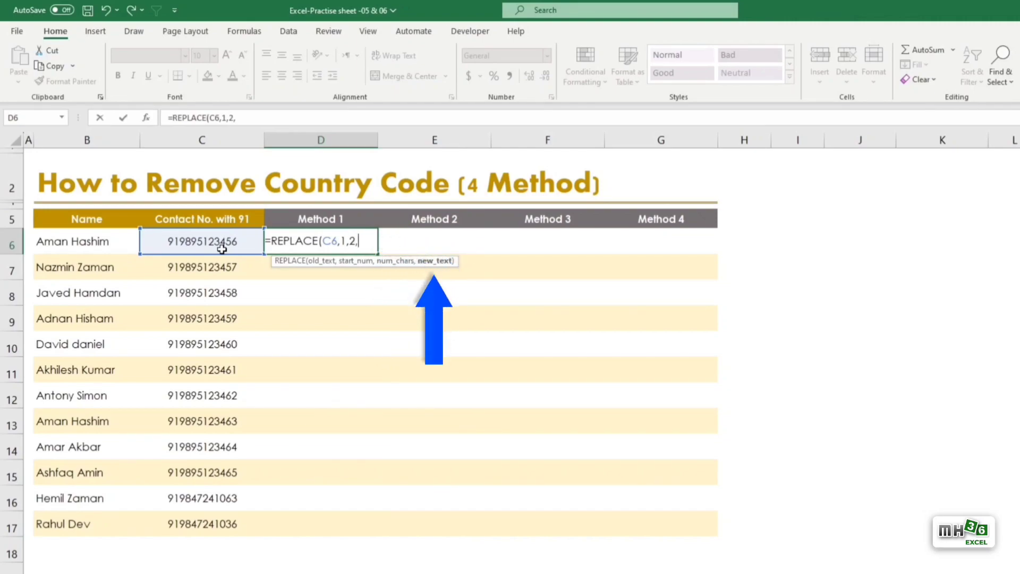
{"action": "type", "text": "\"\""}
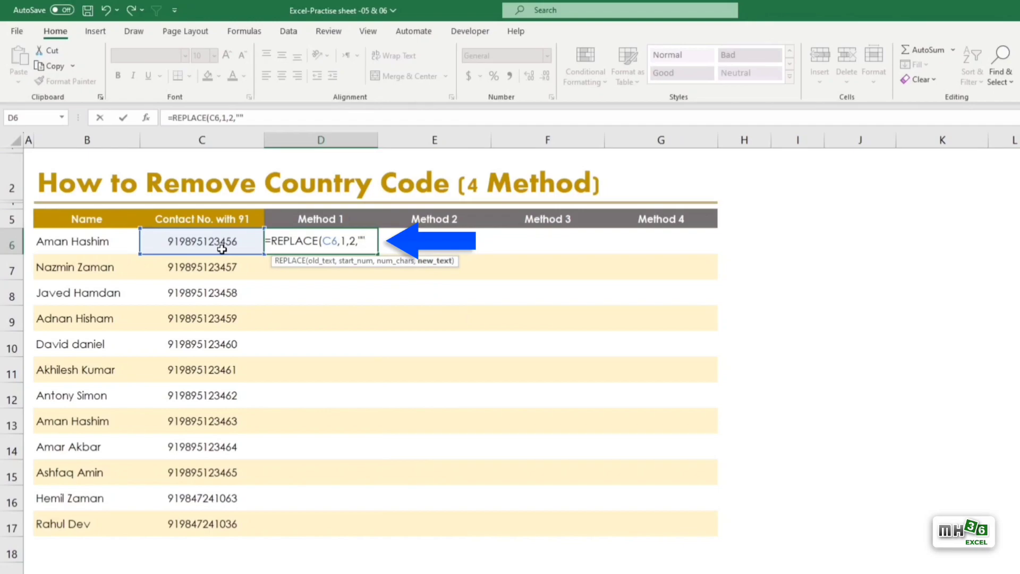
{"action": "type", "text": ")"}
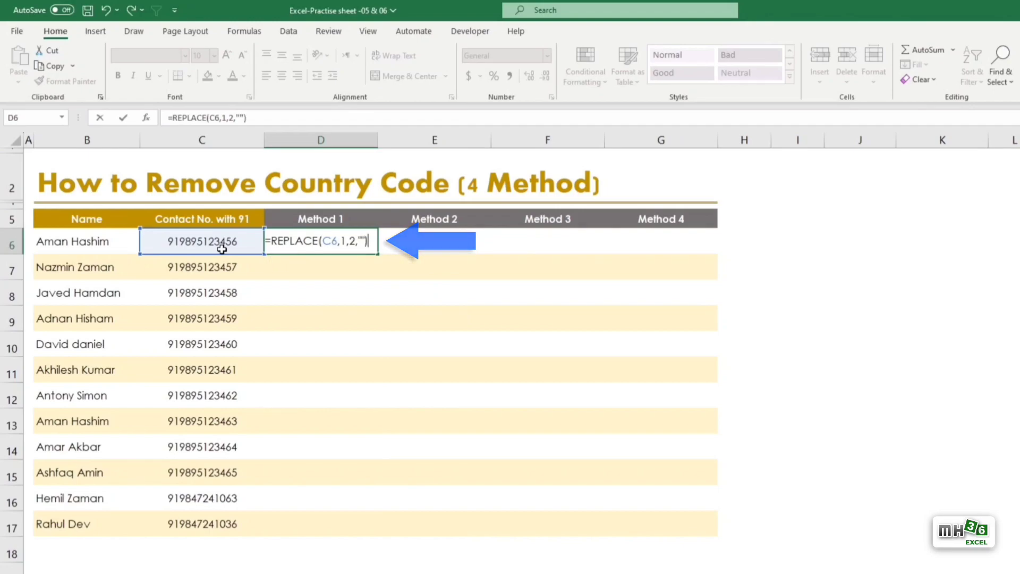
{"action": "key", "text": "Return"}
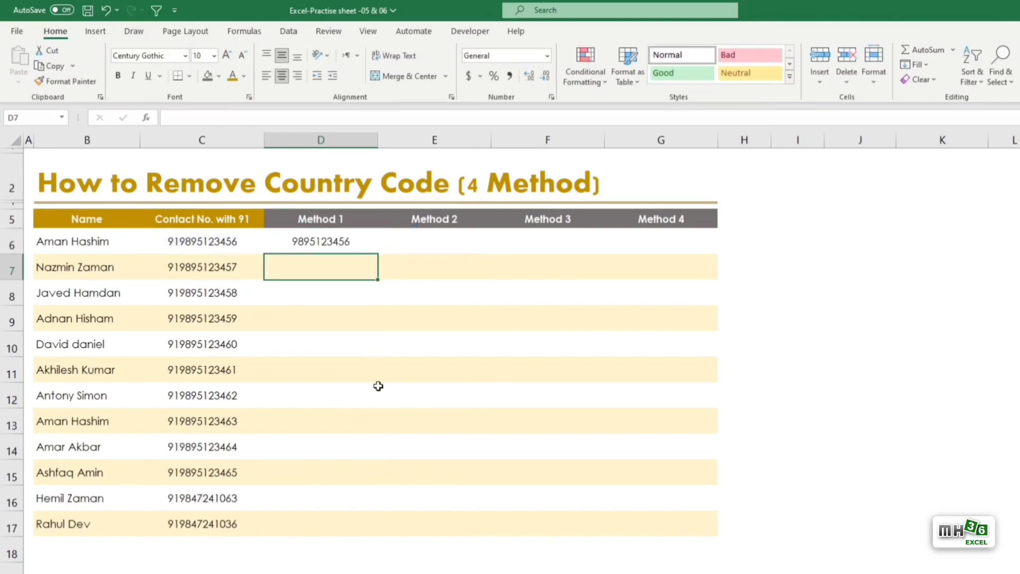
- Fill the REPLACE formula from D6 down the Method 1 column through row 17
{"action": "key", "text": "Up"}
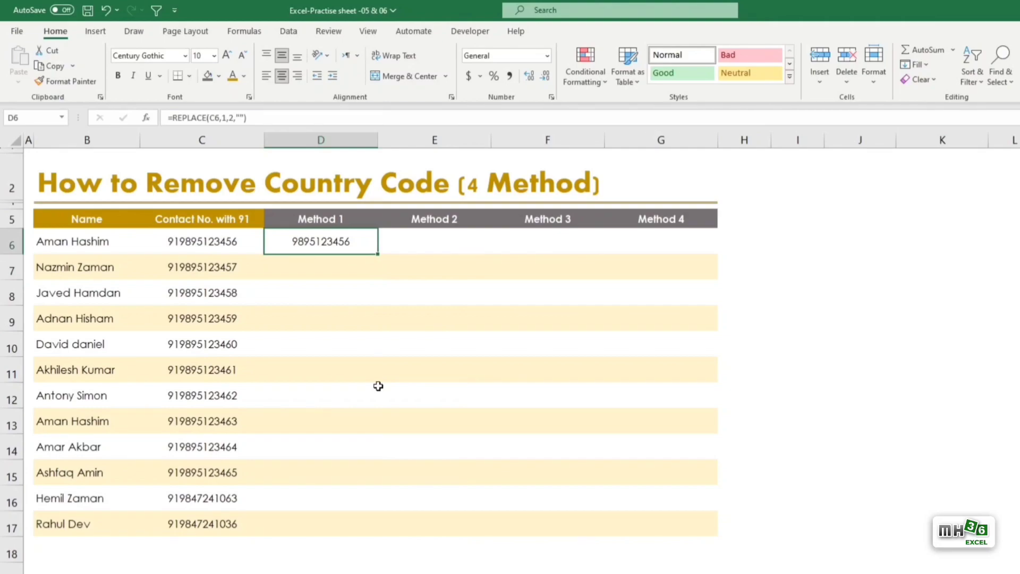
{"action": "double_click", "coordinate": [381, 255]}
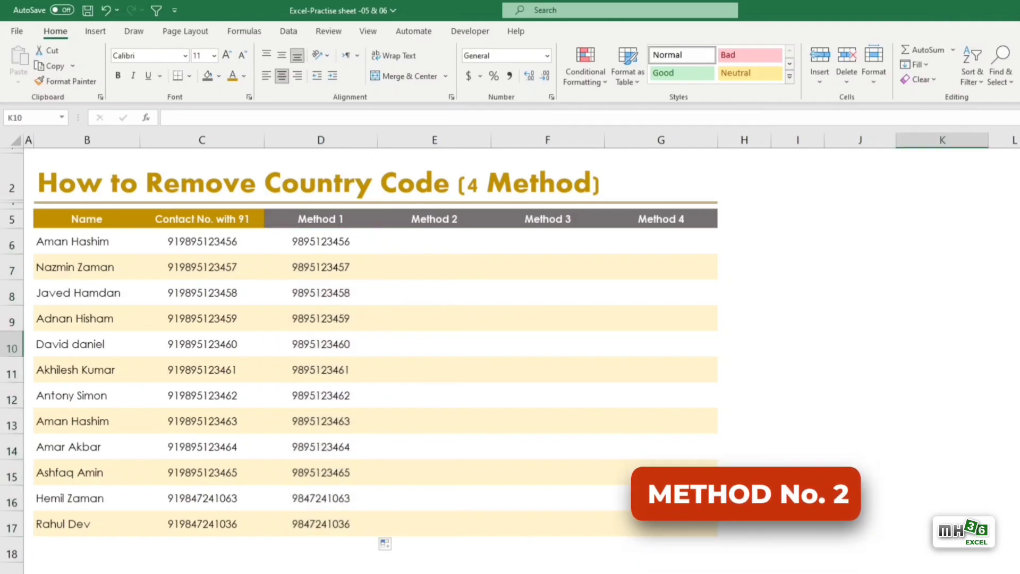
{"action": "key", "text": "F2"}
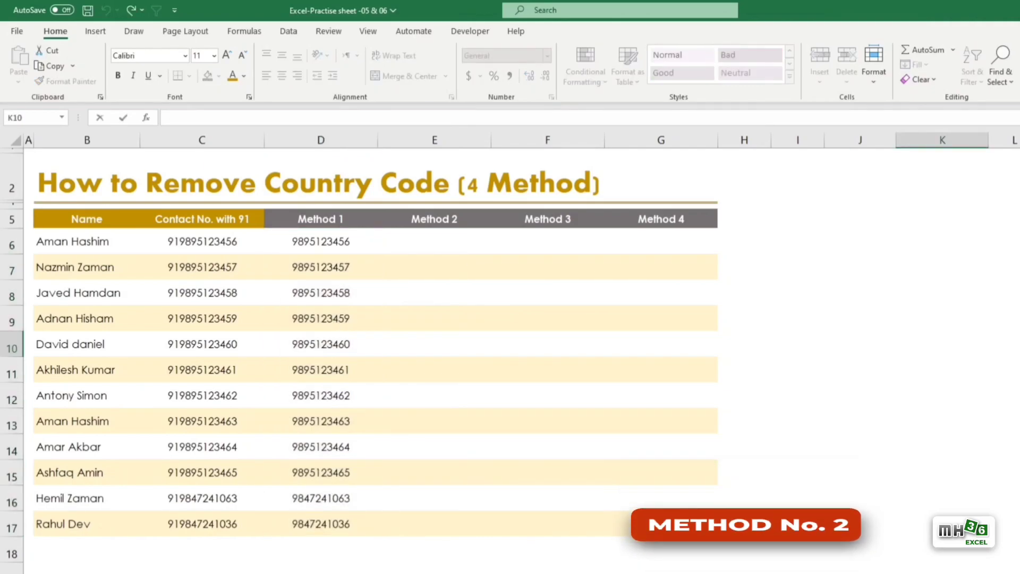
- Enter the formula =RIGHT(C6,LEN(C6)-2) in cell E6 under Method 2
{"action": "left_click", "coordinate": [460, 246]}
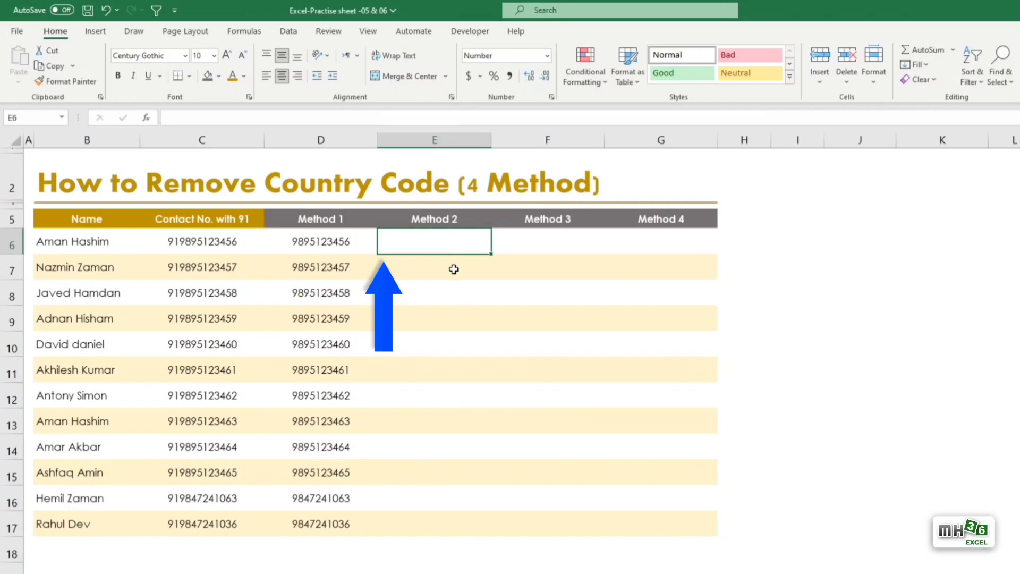
{"action": "type", "text": "=RIGHT"}
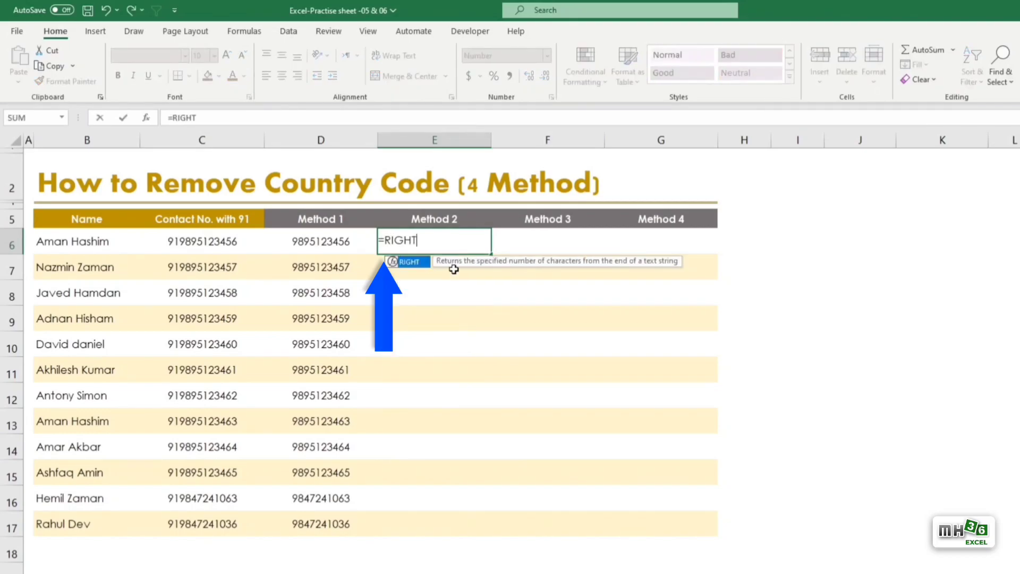
{"action": "type", "text": "("}
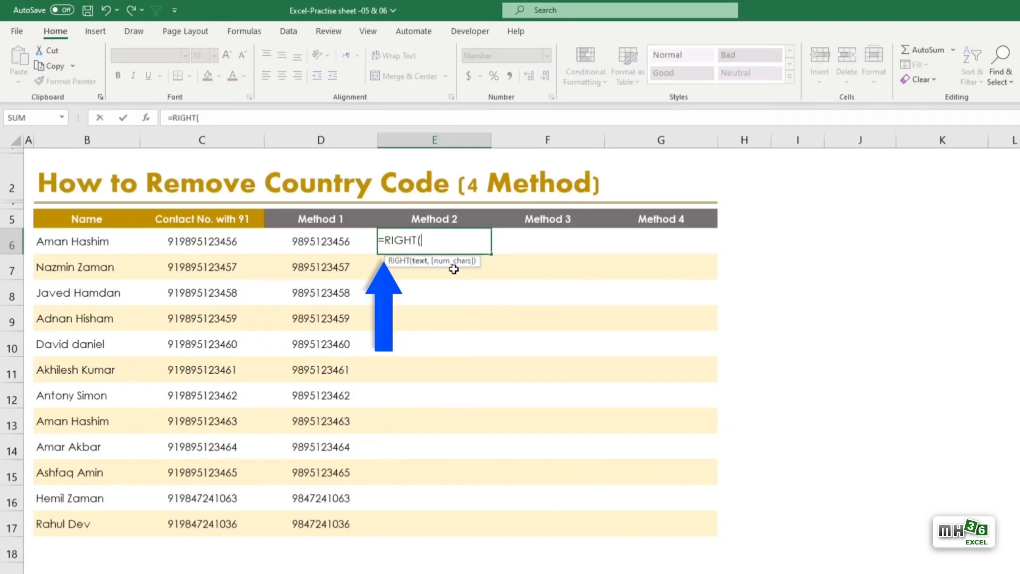
{"action": "left_click", "coordinate": [211, 241]}
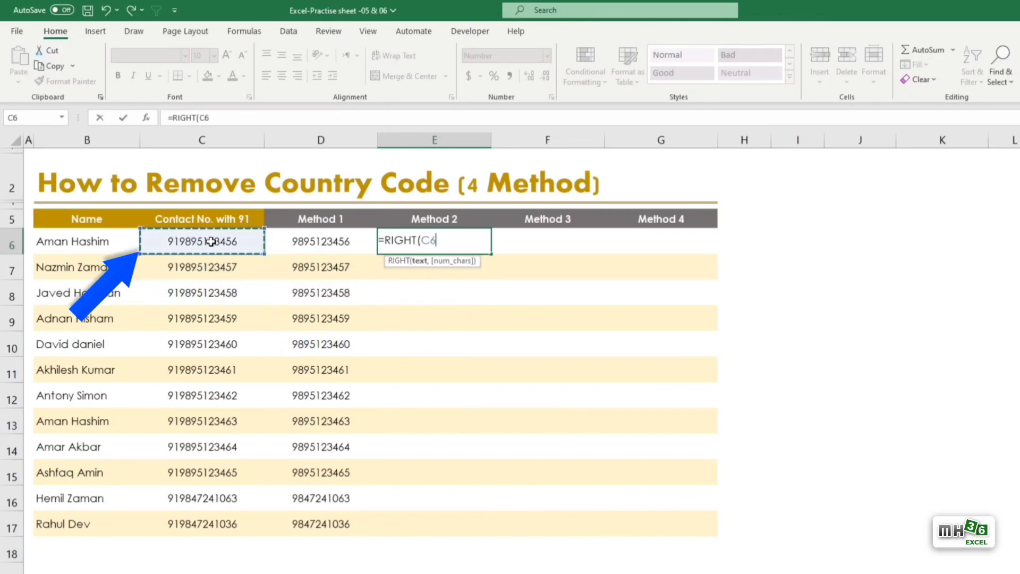
{"action": "type", "text": ","}
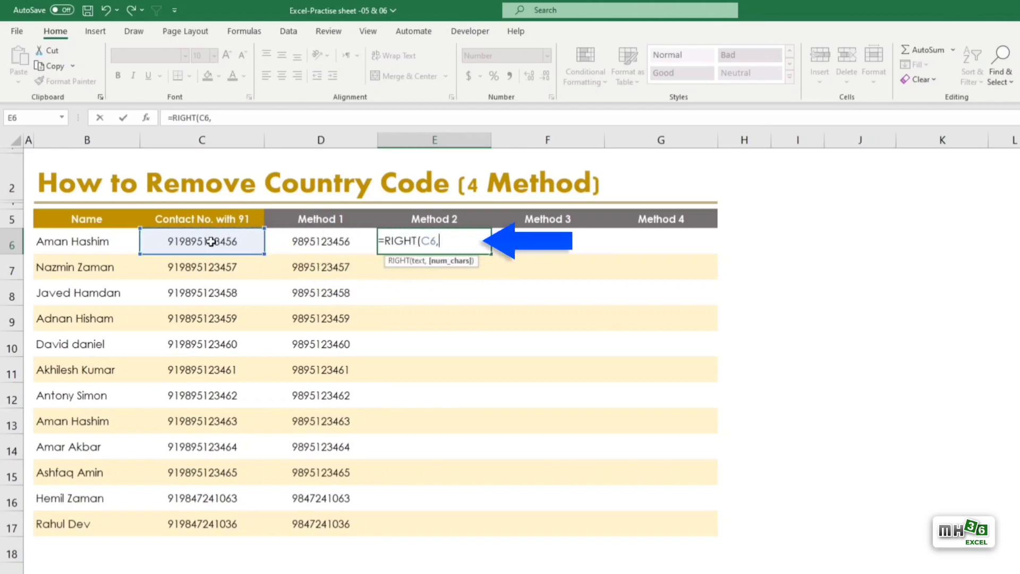
{"action": "type", "text": "LEN("}
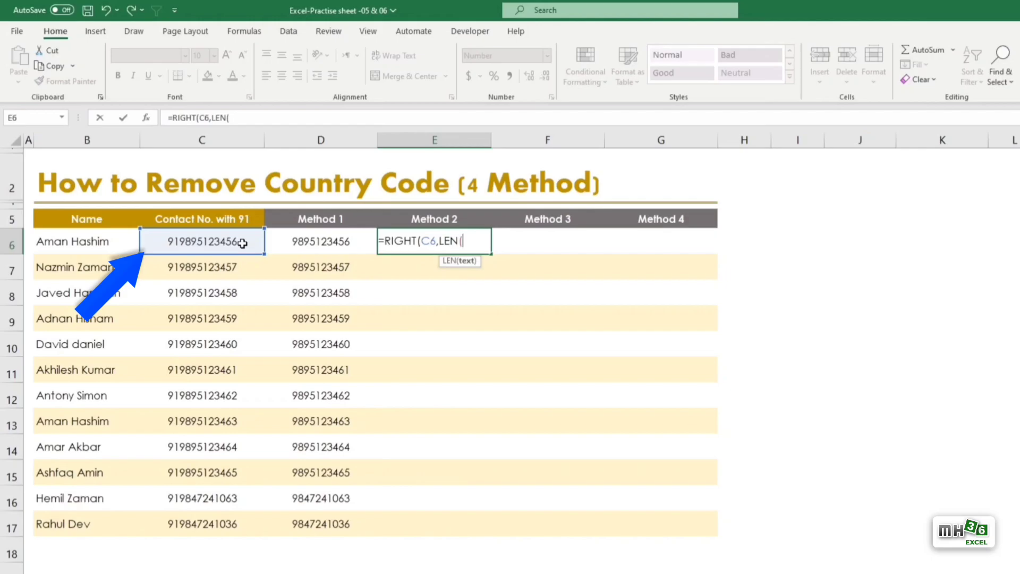
{"action": "left_click", "coordinate": [243, 243]}
{"action": "type", "text": ")"}
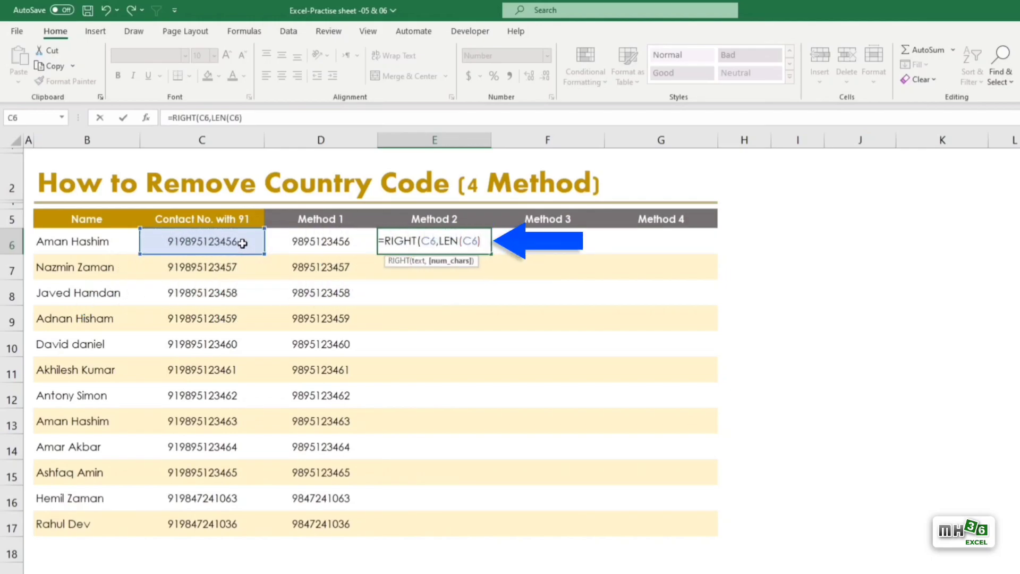
{"action": "type", "text": "-"}
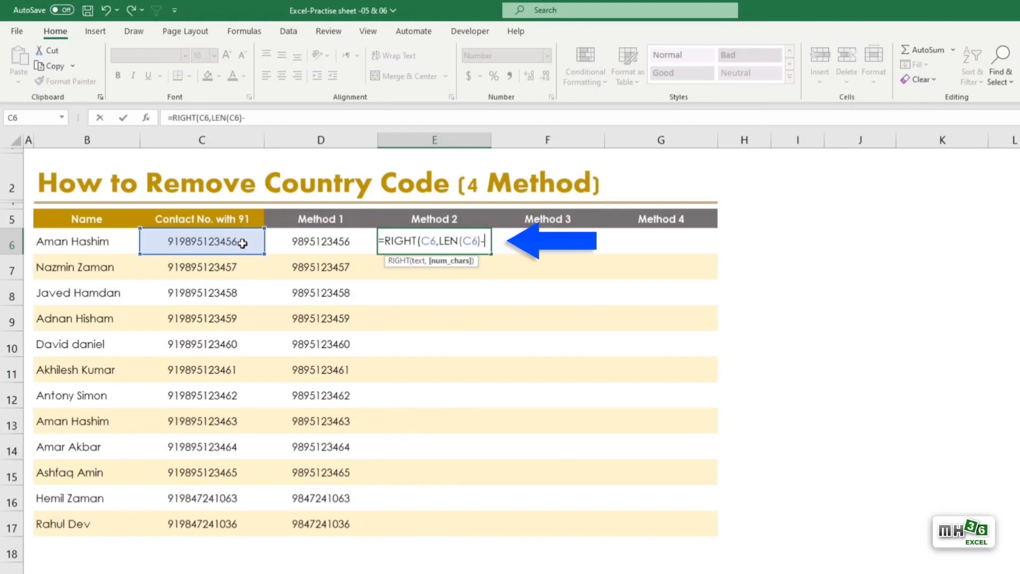
{"action": "type", "text": "2)"}
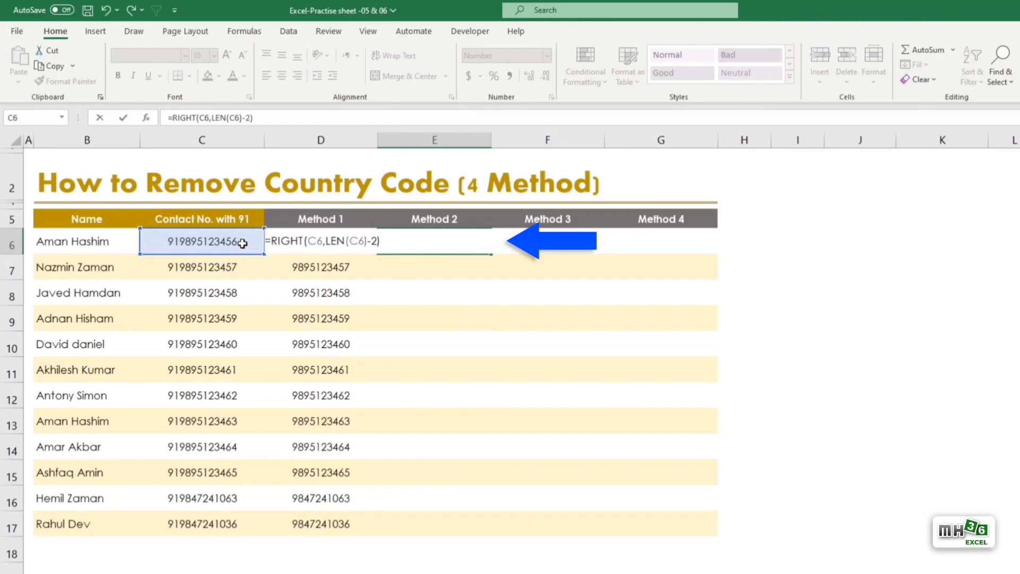
{"action": "key", "text": "Return"}
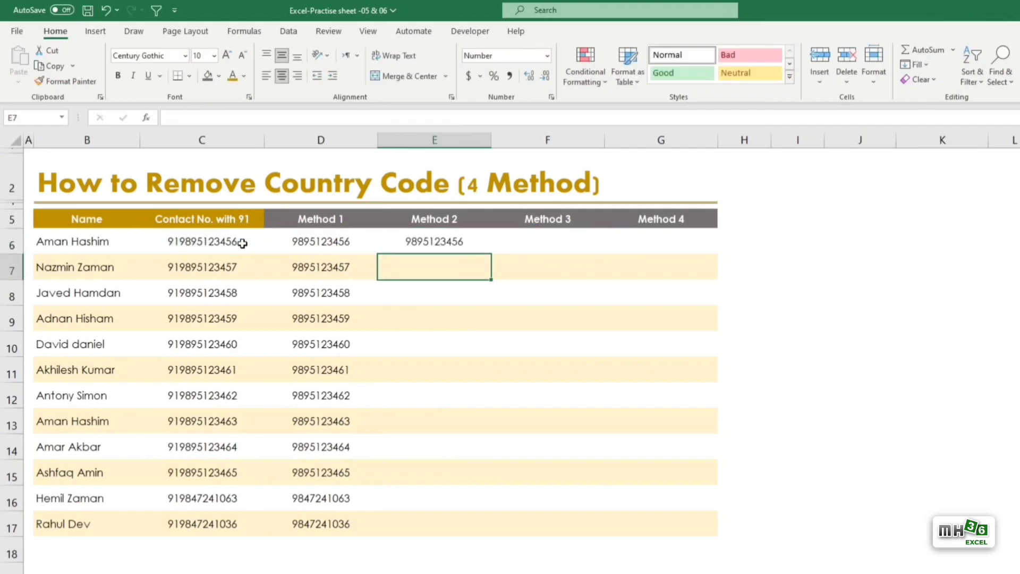
- Fill the RIGHT formula from E6 down the Method 2 column through row 17
{"action": "key", "text": "Up"}
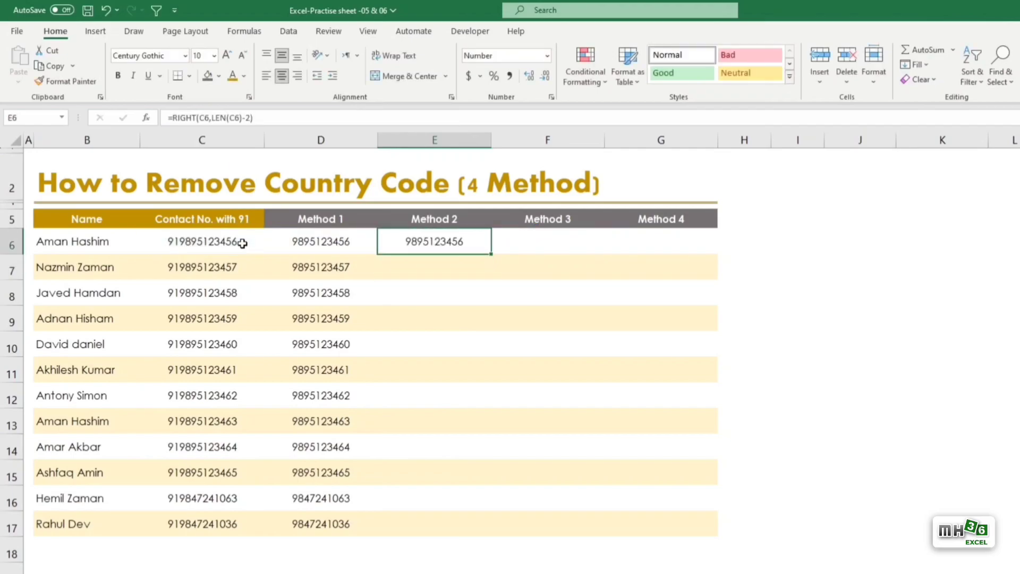
{"action": "double_click", "coordinate": [491, 253]}
{"action": "double_click", "coordinate": [943, 344]}
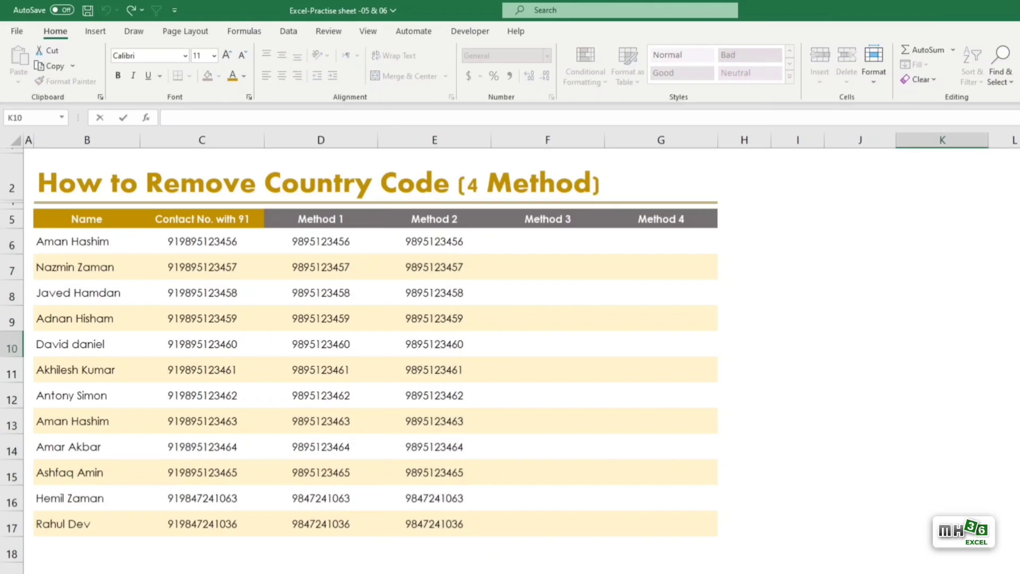
- Enter the formula =SUBSTITUTE(C6,"91","",1) in cell F6 under Method 3
{"action": "left_click", "coordinate": [563, 243]}
{"action": "type", "text": "=SUBSTITUTE("}
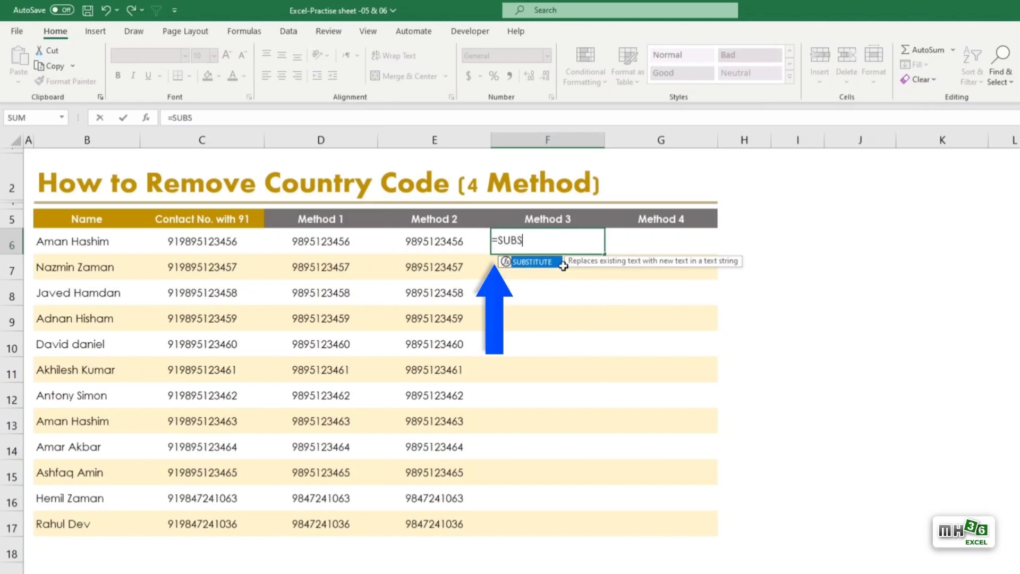
{"action": "double_click", "coordinate": [563, 266]}
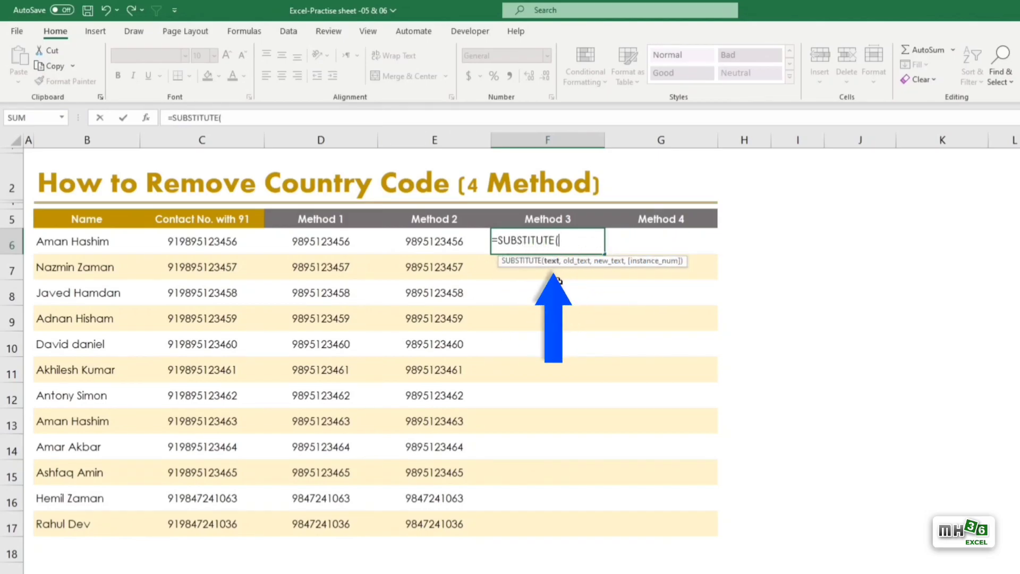
{"action": "left_click", "coordinate": [212, 242]}
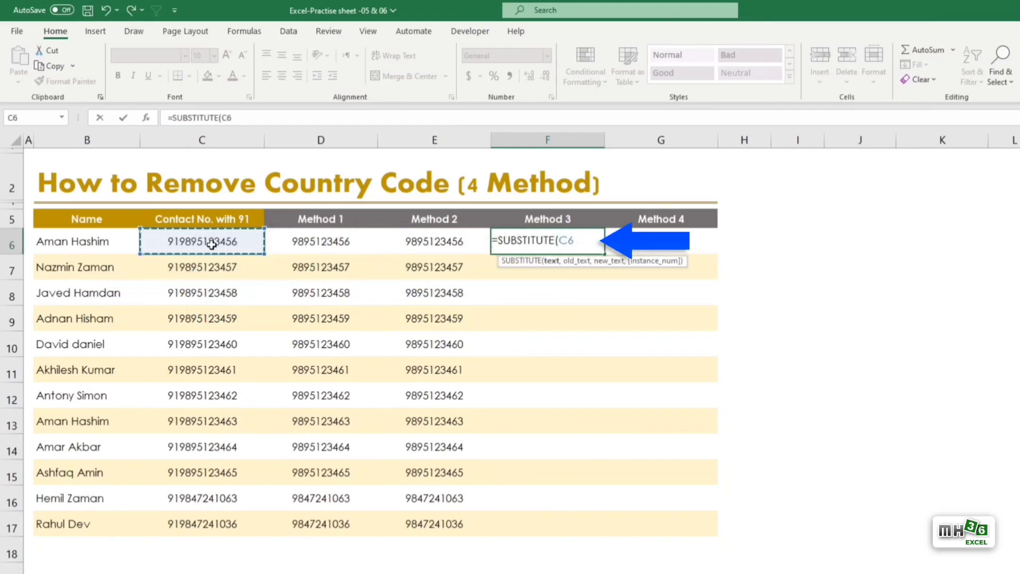
{"action": "type", "text": ","}
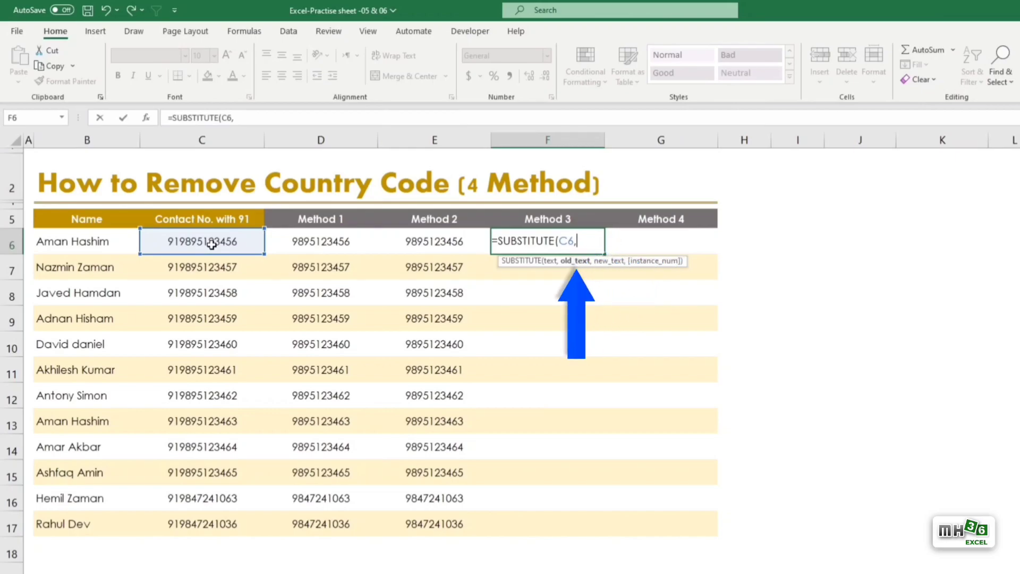
{"action": "type", "text": "\""}
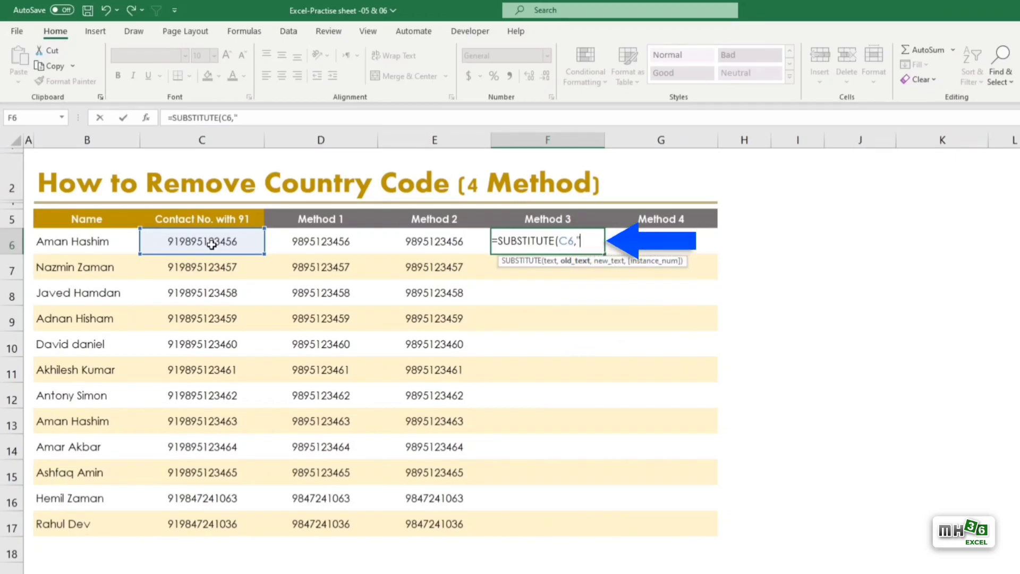
{"action": "type", "text": "91\","}
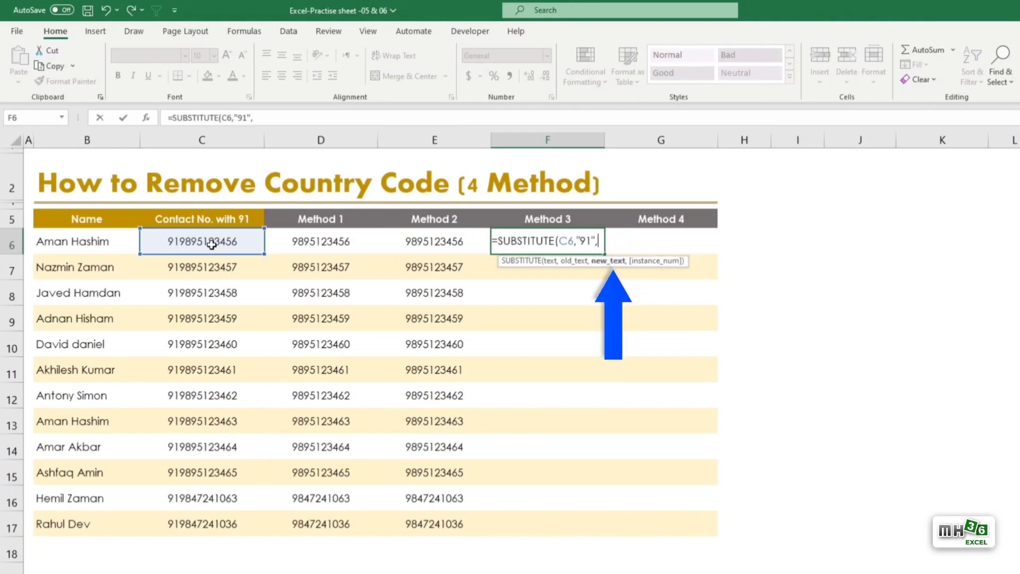
{"action": "type", "text": "\"\""}
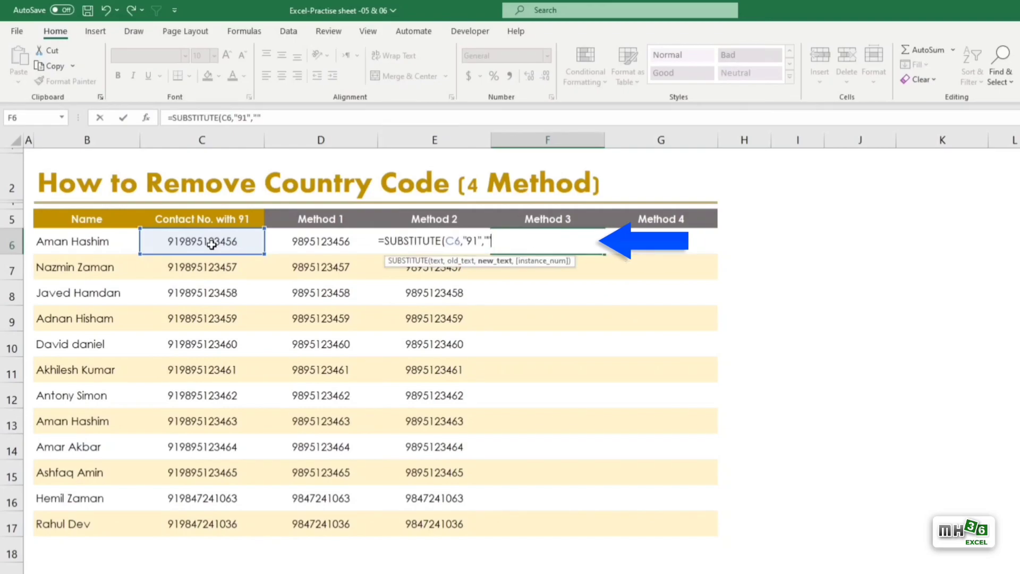
{"action": "type", "text": ","}
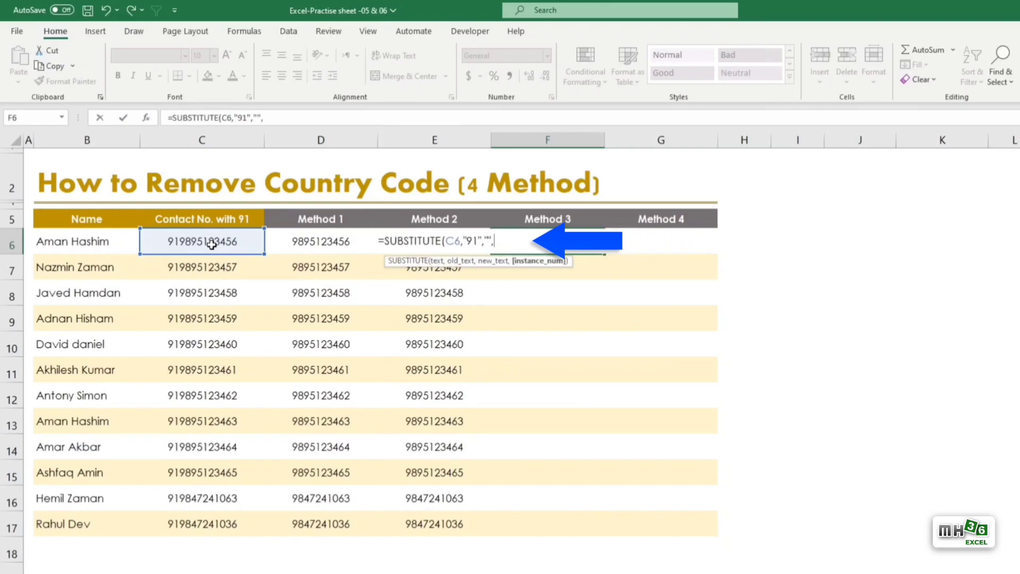
{"action": "type", "text": "1)"}
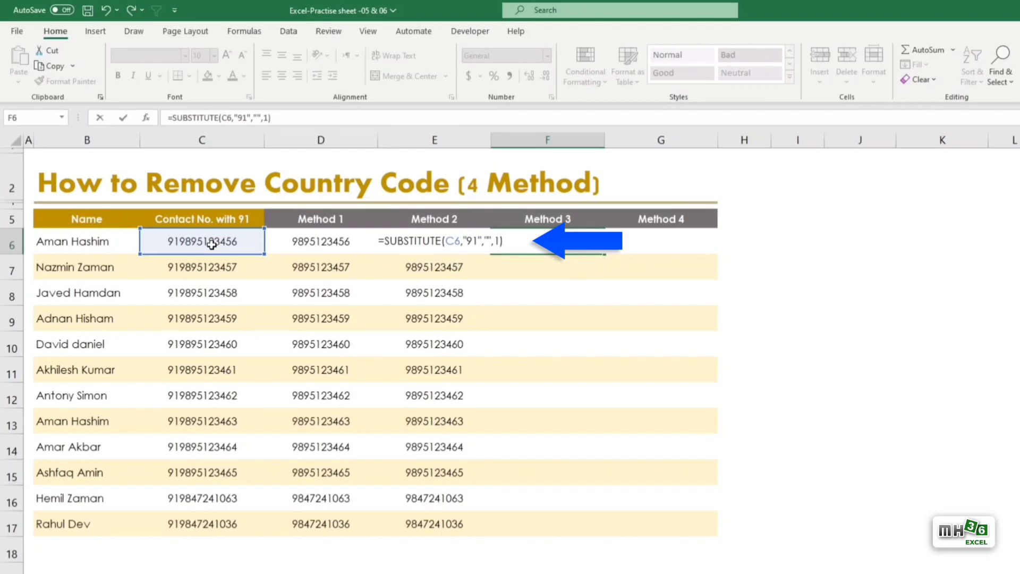
{"action": "key", "text": "Return"}
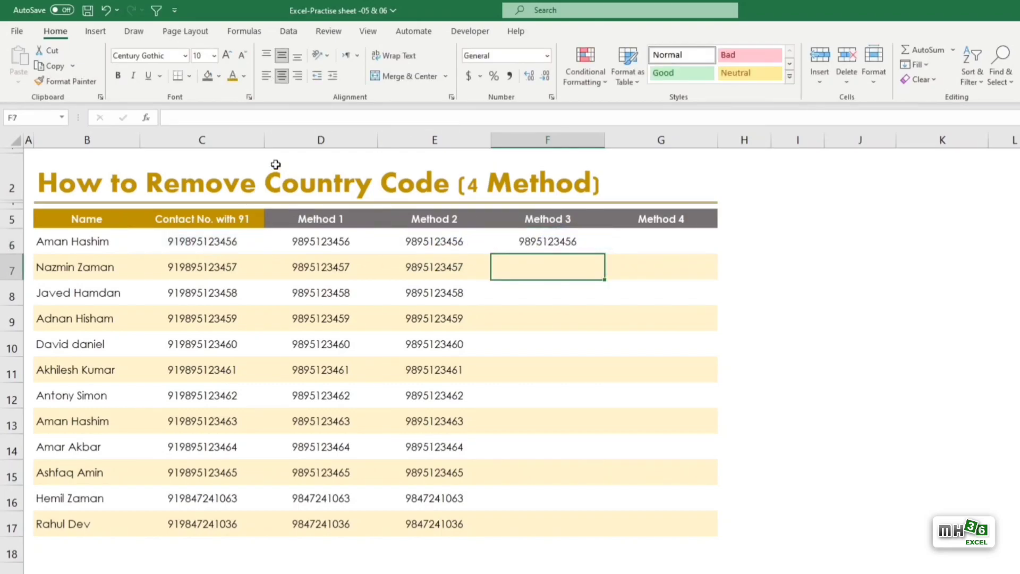
- Fill the SUBSTITUTE formula from F6 down the Method 3 column through row 17
{"action": "key", "text": "Up"}
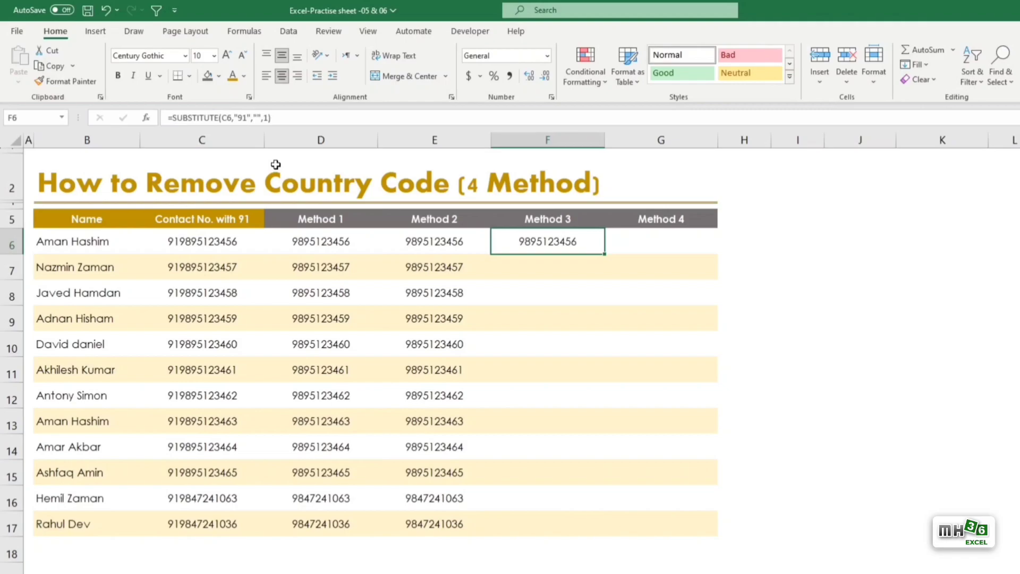
{"action": "double_click", "coordinate": [604, 253]}
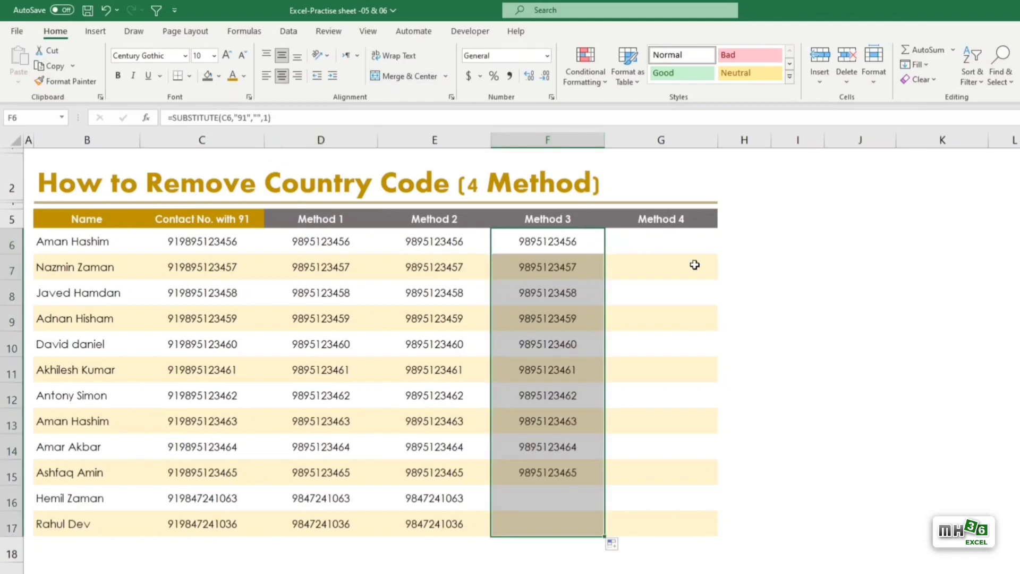
{"action": "double_click", "coordinate": [943, 344]}
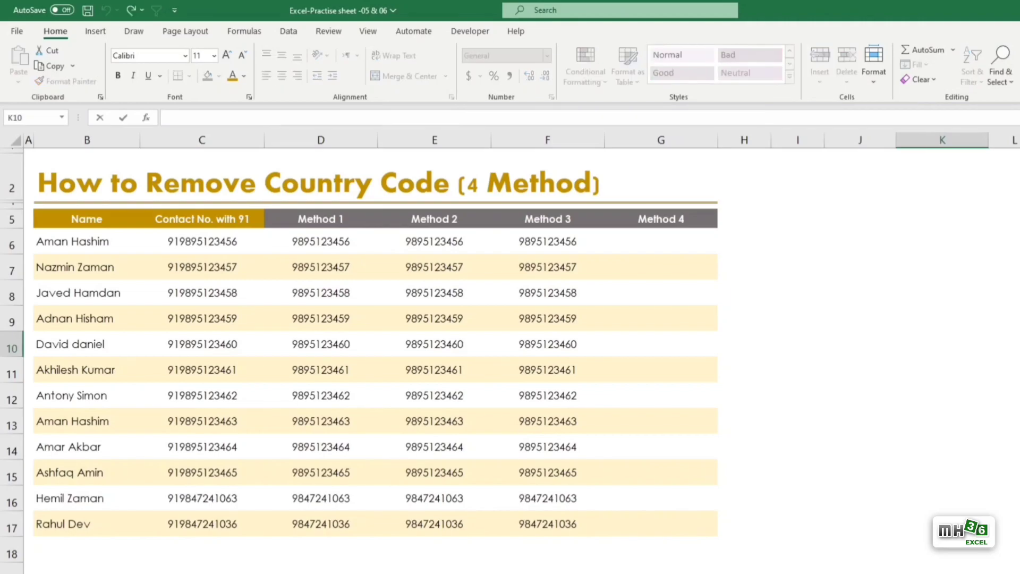
- Enter the formula =MID(C6,3,LEN(C6)-2) in cell G6 under Method 4
{"action": "left_click", "coordinate": [680, 248]}
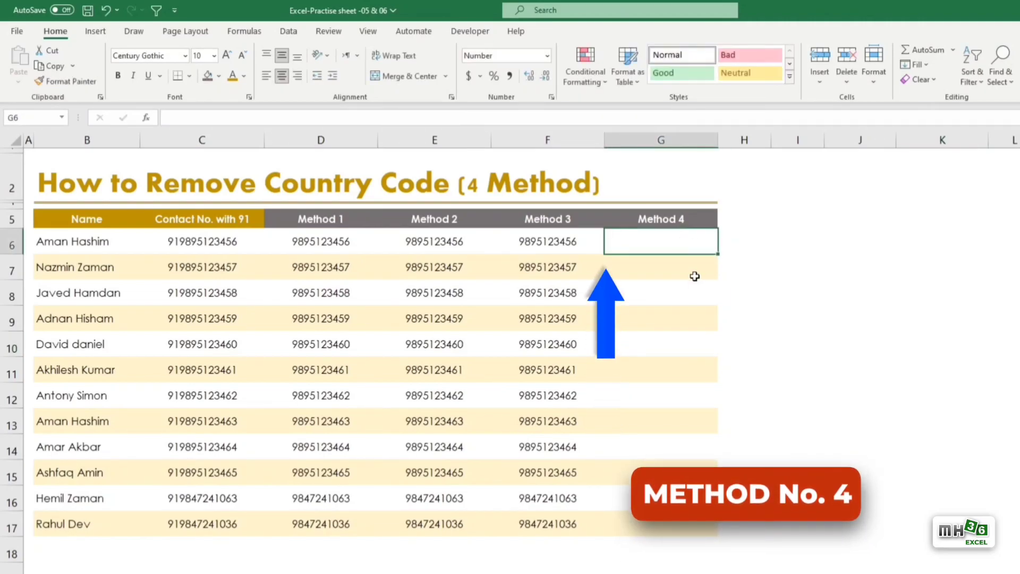
{"action": "type", "text": "="}
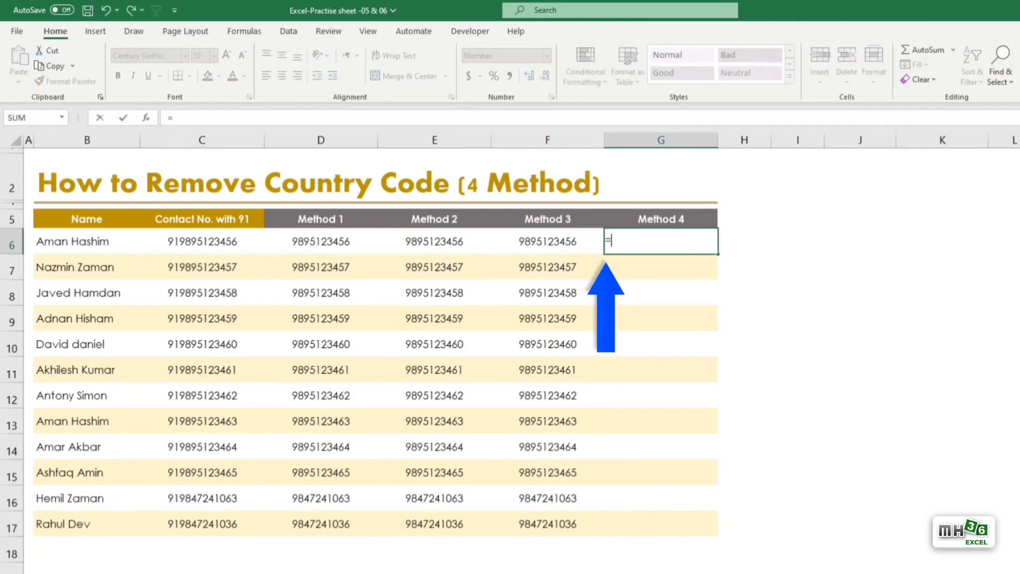
{"action": "type", "text": "MID("}
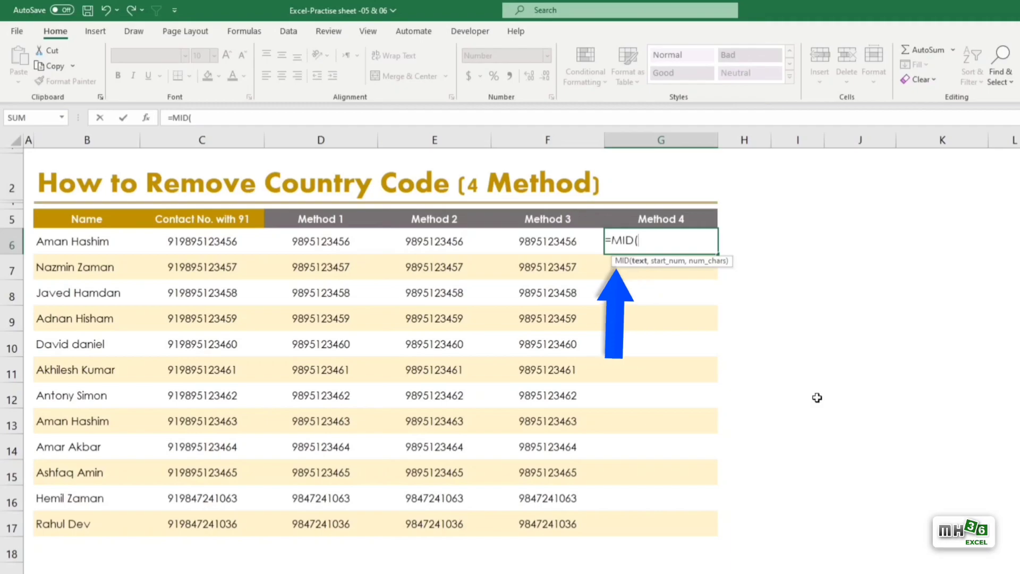
{"action": "left_click", "coordinate": [235, 241]}
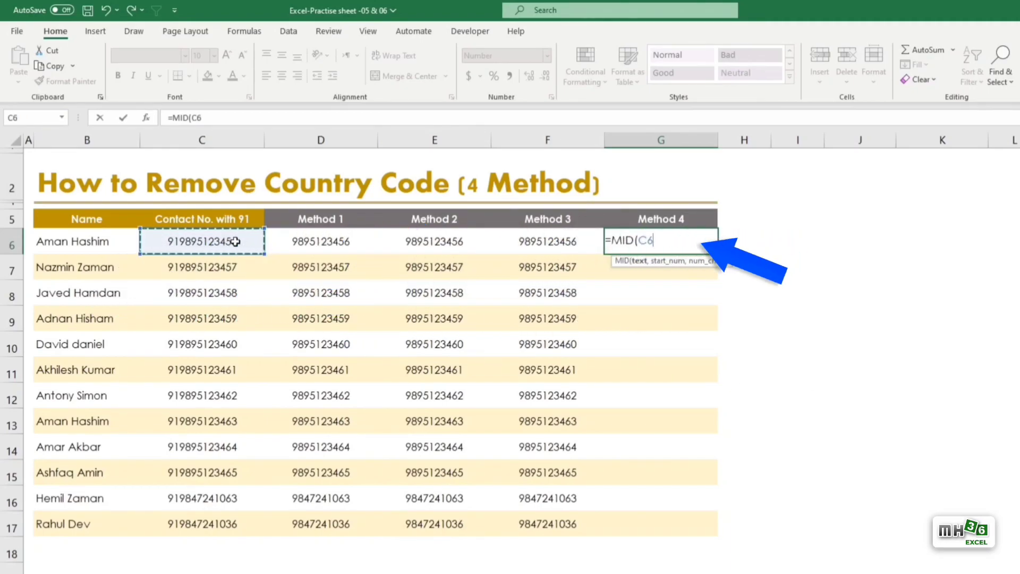
{"action": "type", "text": ","}
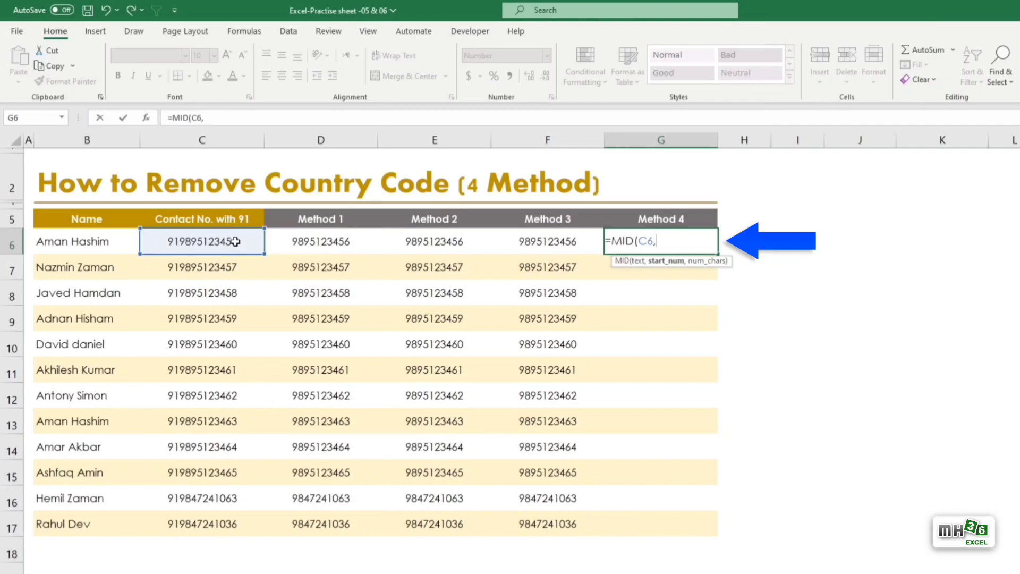
{"action": "type", "text": "3,LEN("}
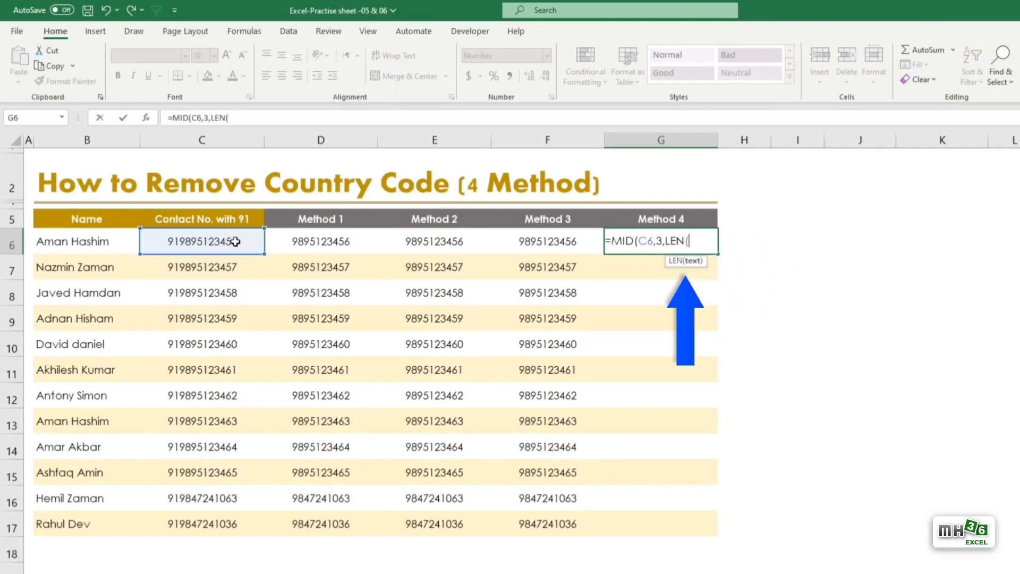
{"action": "left_click", "coordinate": [235, 242]}
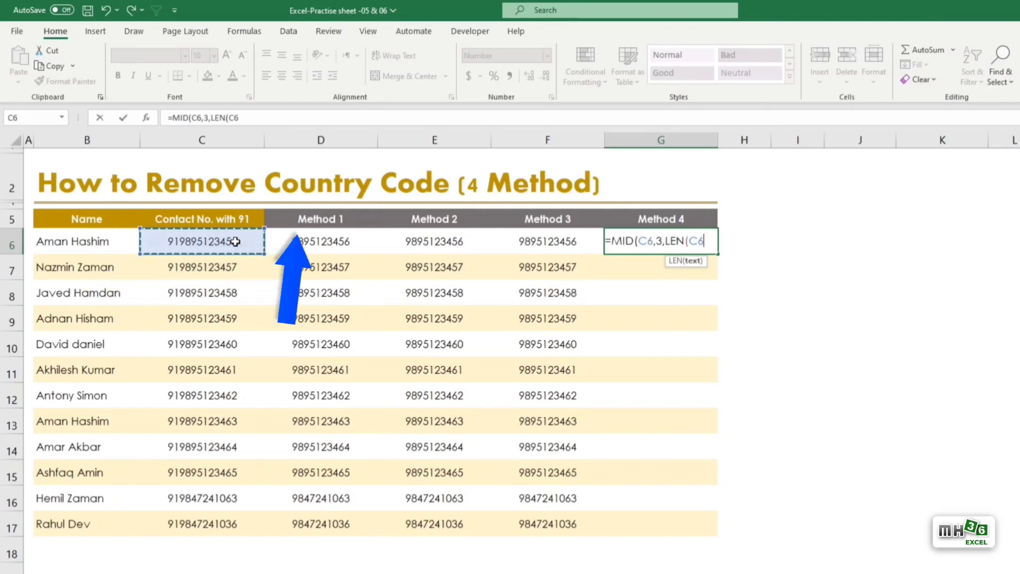
{"action": "type", "text": ")"}
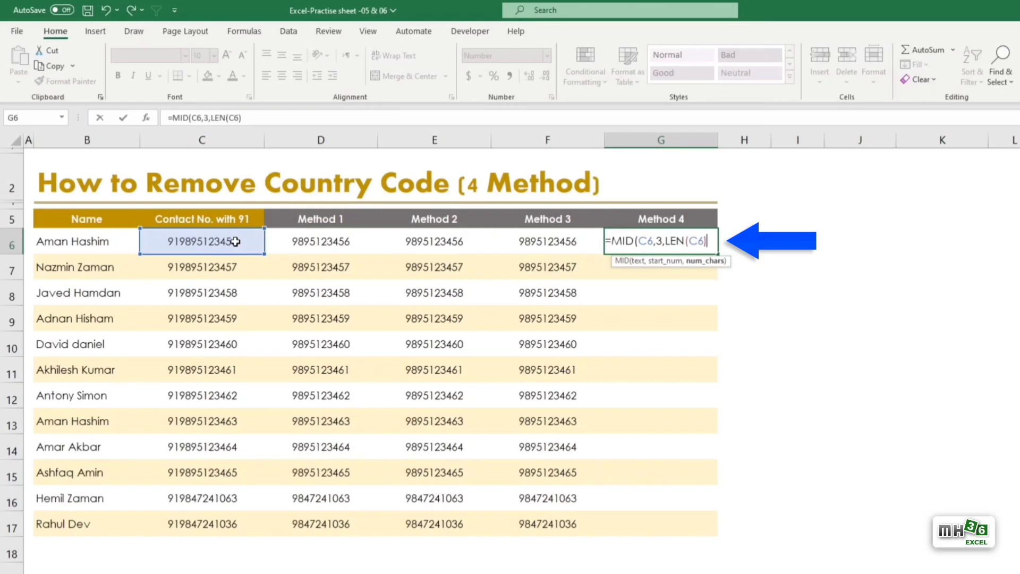
{"action": "type", "text": "-2)"}
{"action": "key", "text": "Return"}
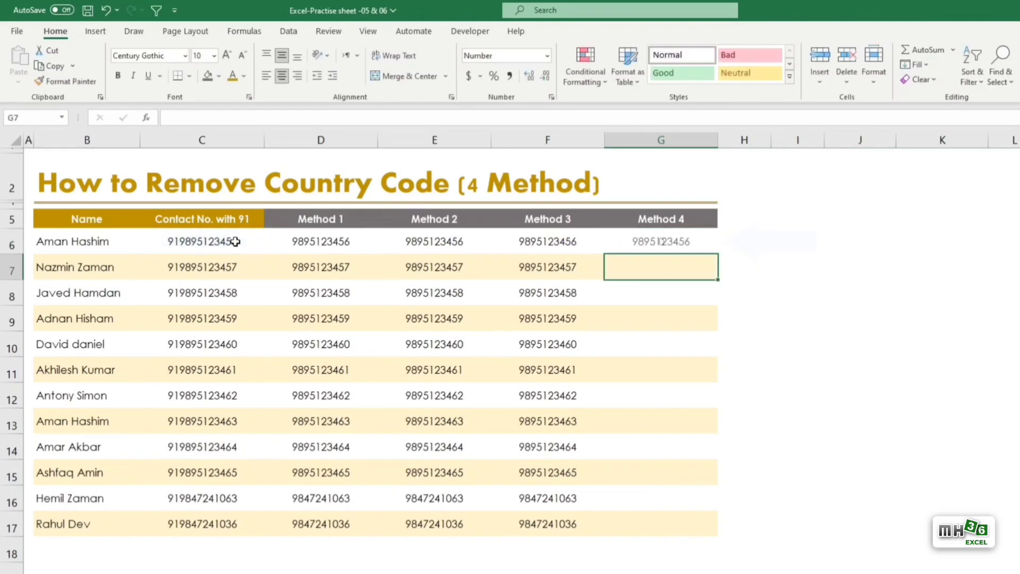
- Fill the MID formula from G6 down the Method 4 column through row 17
{"action": "key", "text": "Up"}
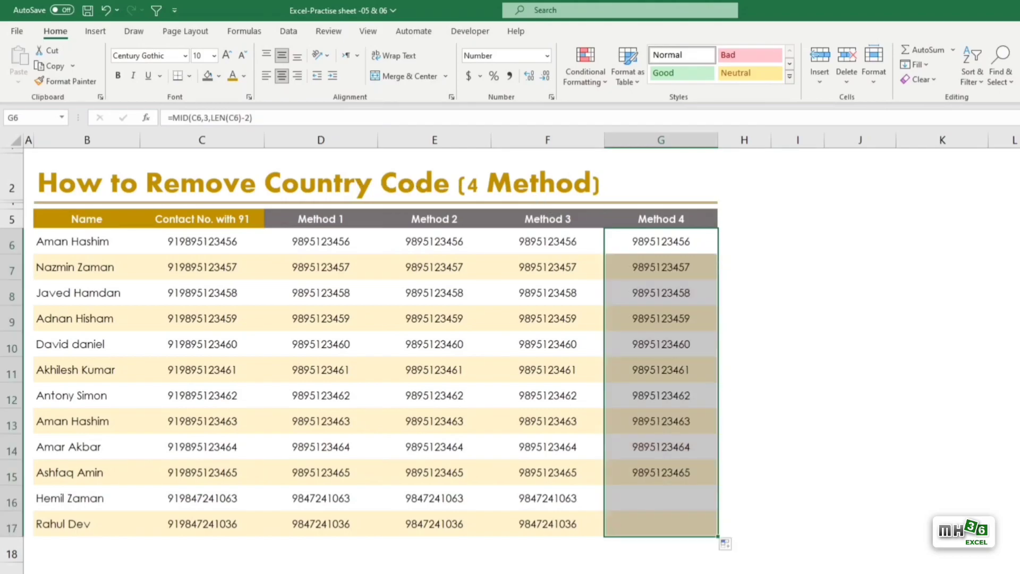
{"action": "double_click", "coordinate": [942, 344]}
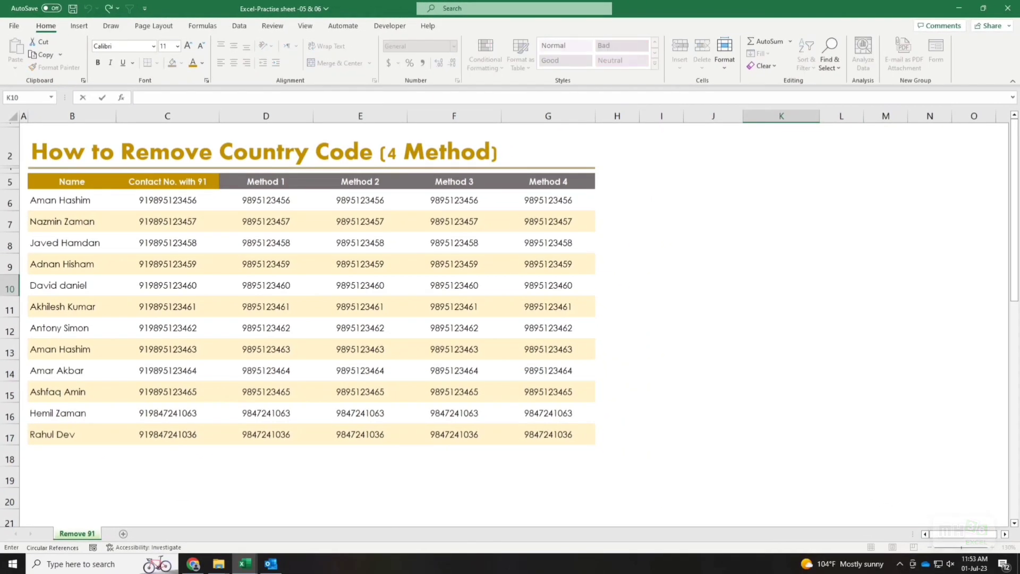